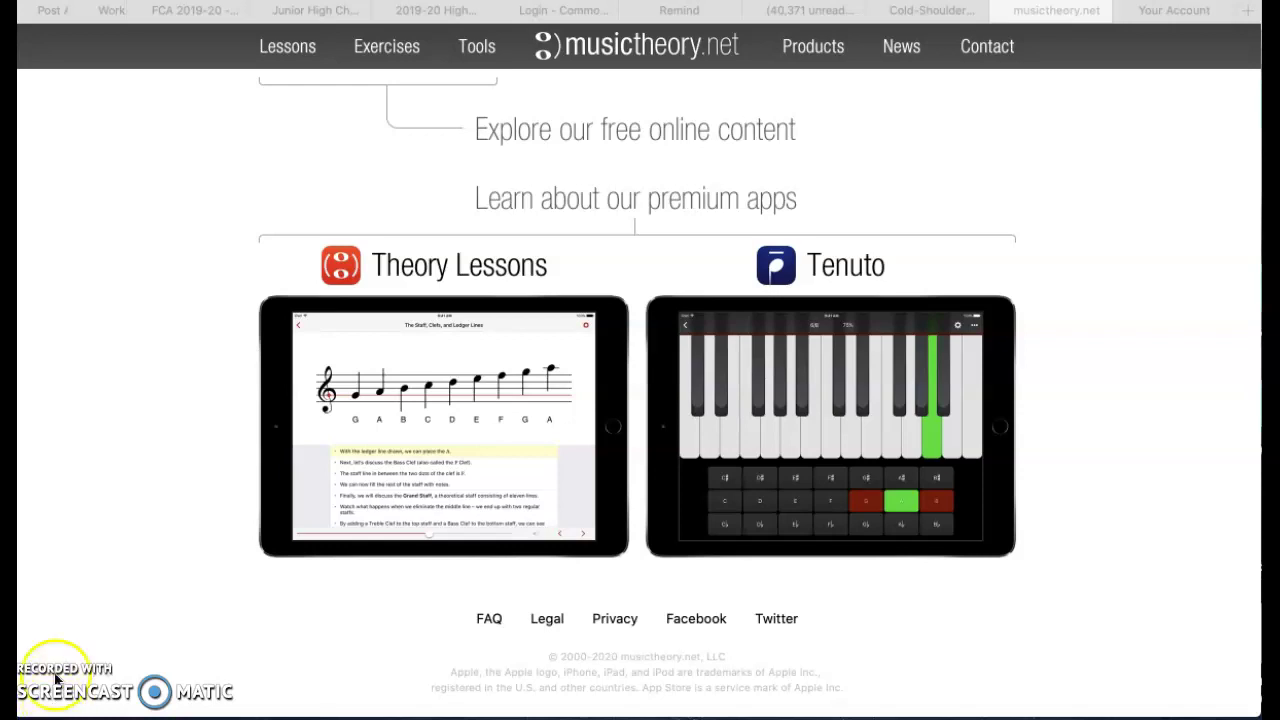
Go from the musictheory.net home page to the Exercises list
click(385, 53)
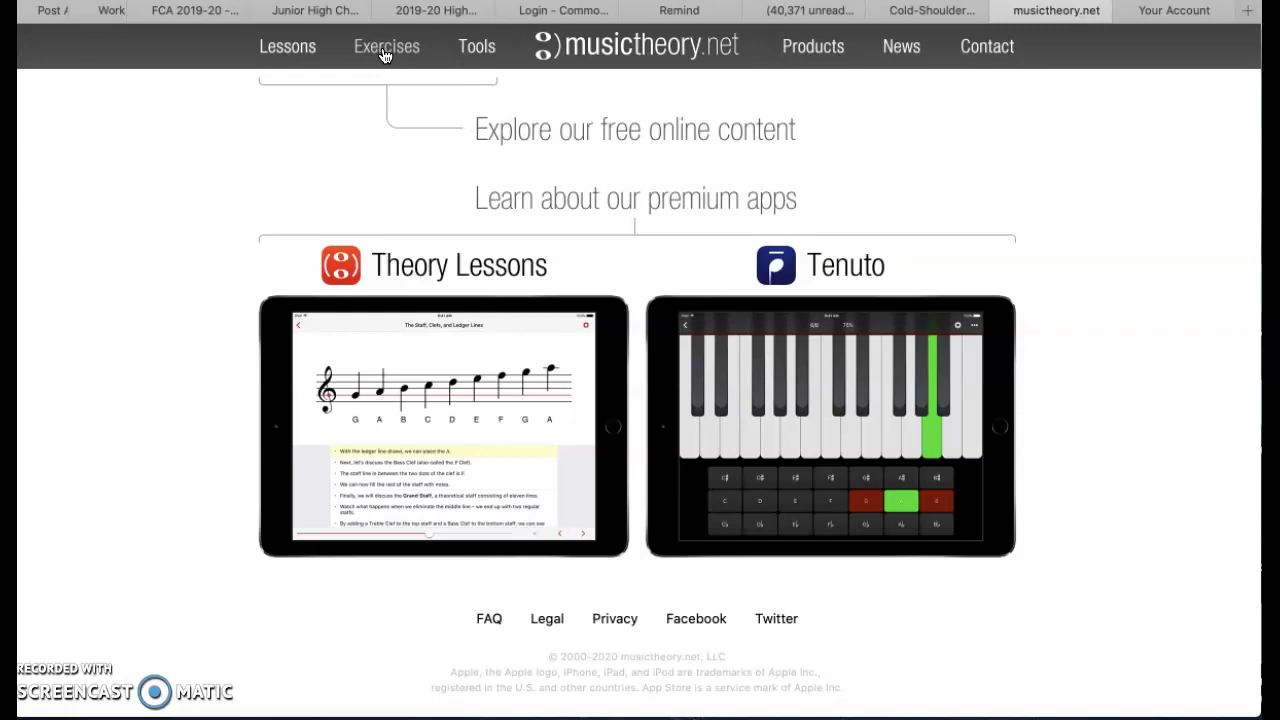
click(385, 53)
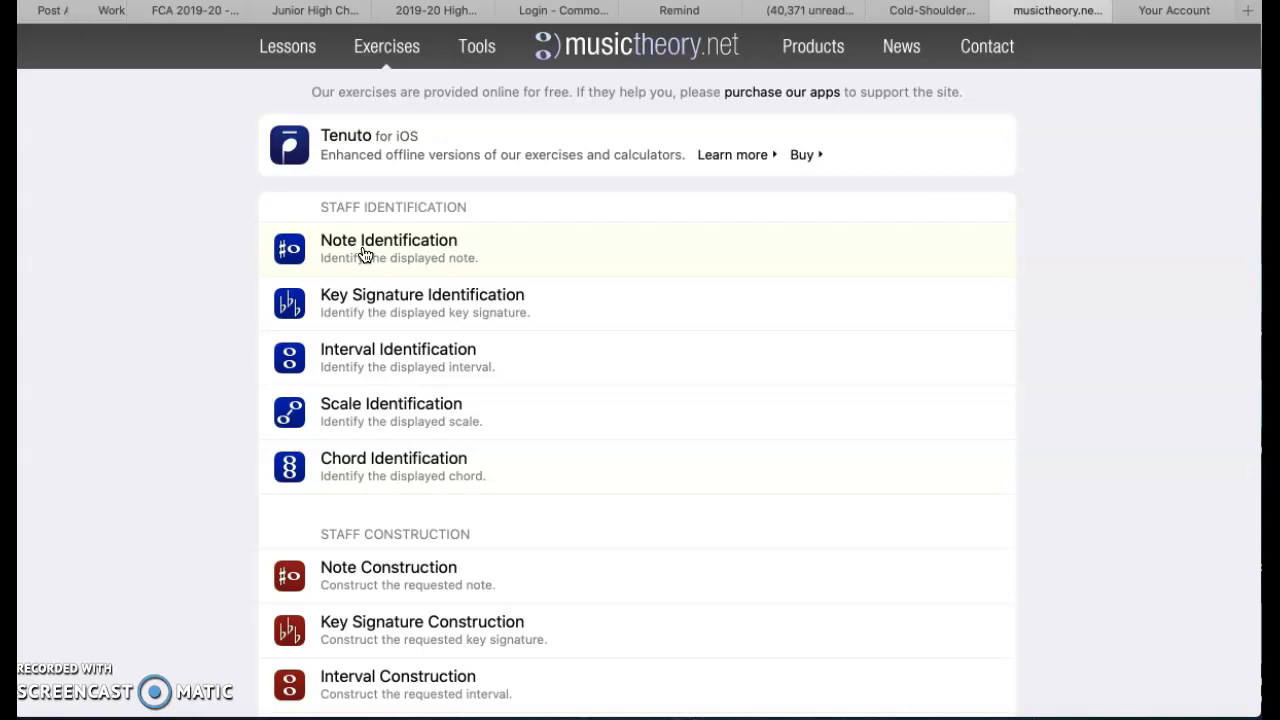
Launch Note Identification from the Staff Identification exercises
click(363, 252)
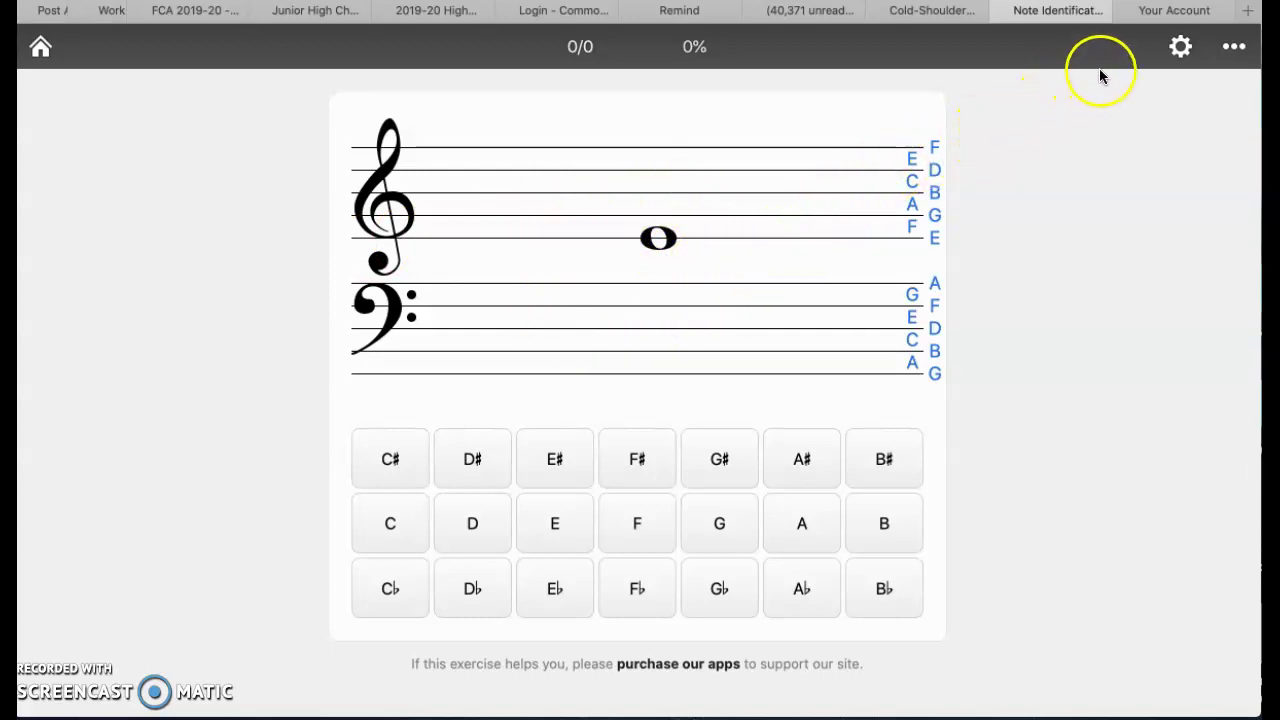
In the exercise settings, re-select Grand Staff as the clef in the Clefs list
click(1182, 49)
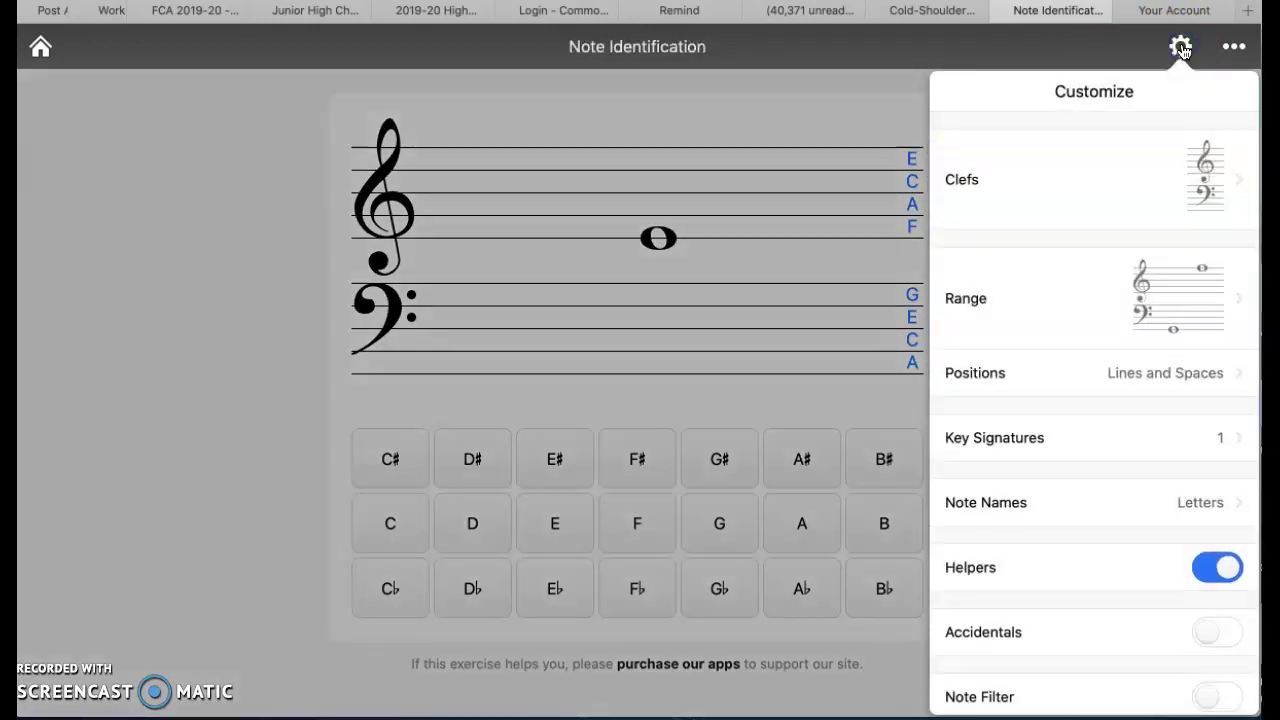
click(1238, 181)
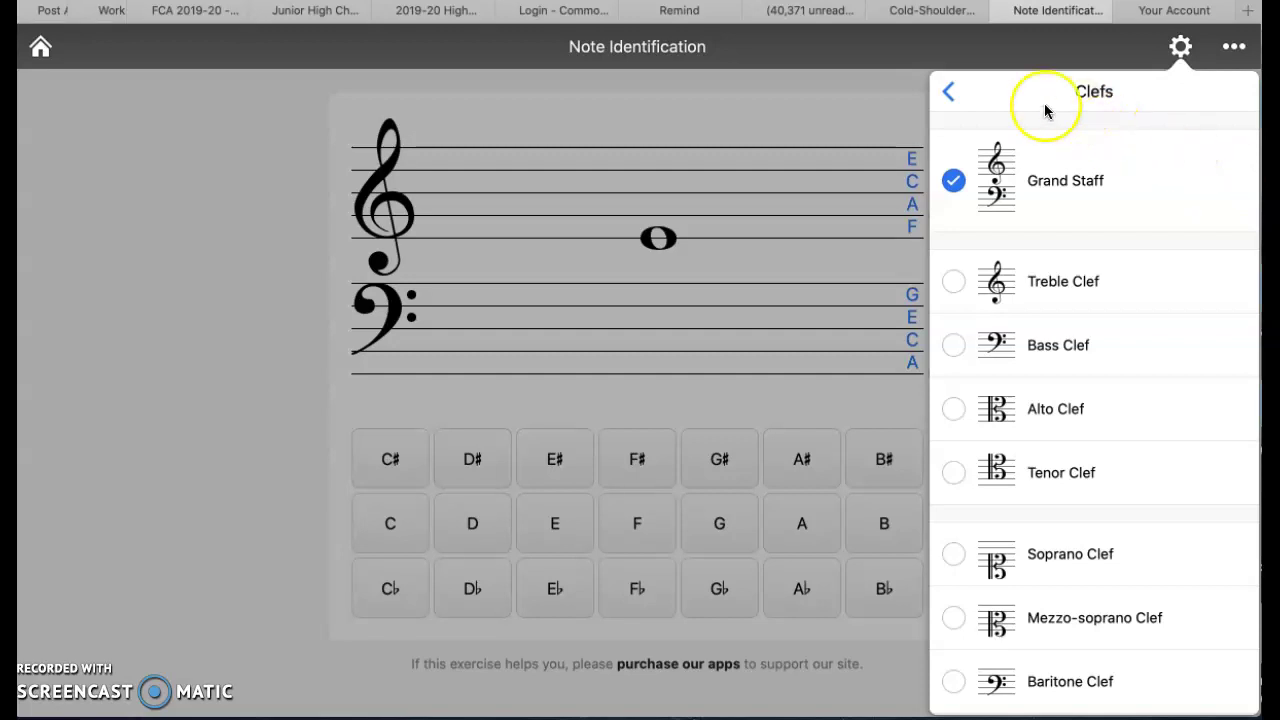
click(952, 180)
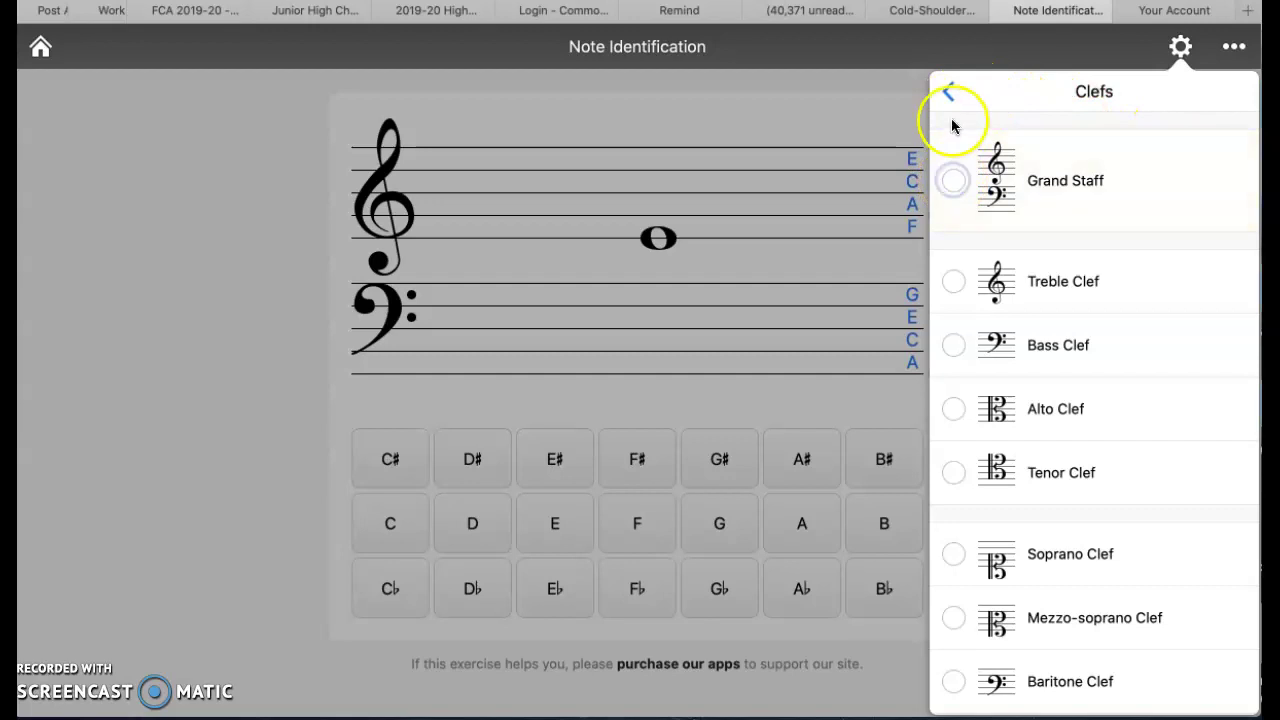
click(956, 189)
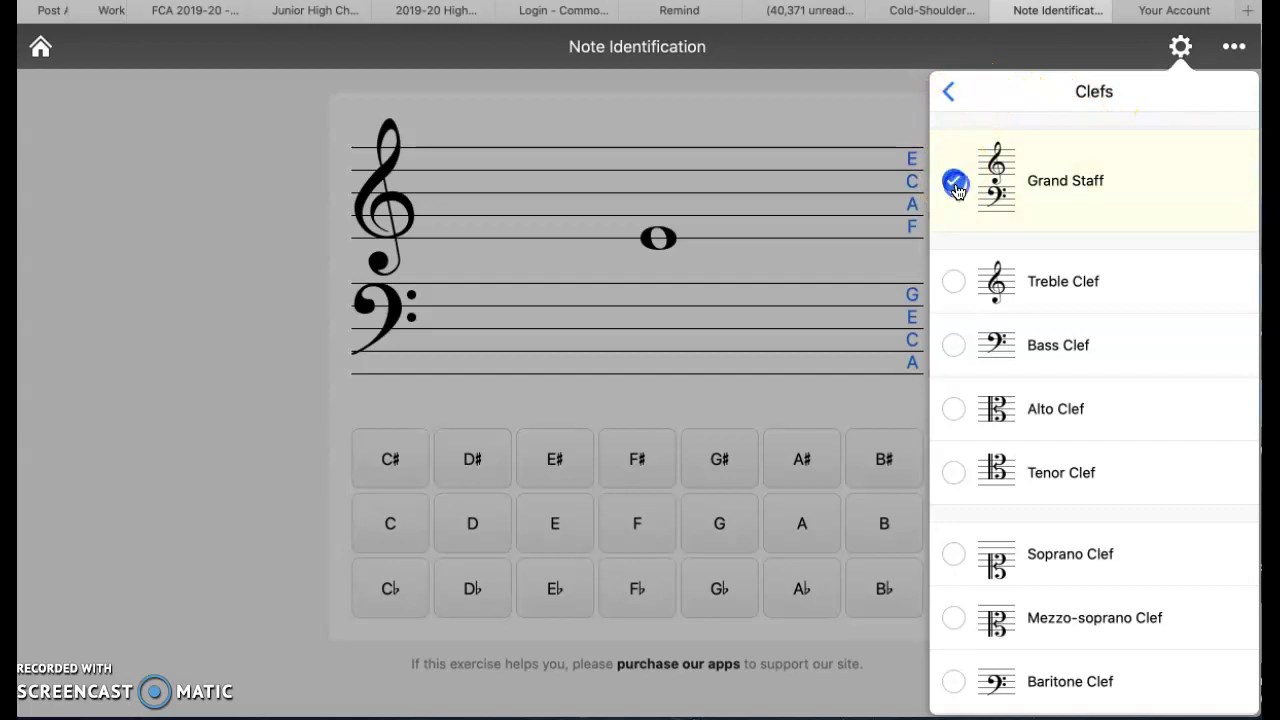
click(949, 91)
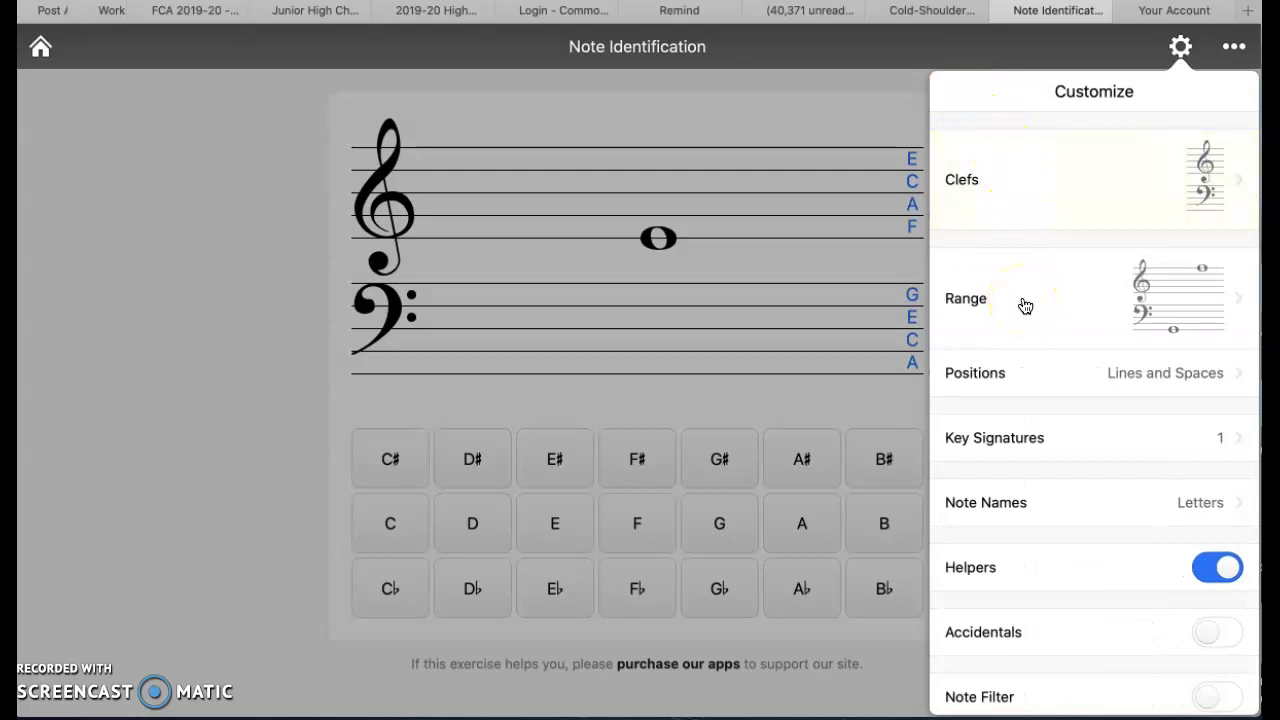
click(1237, 296)
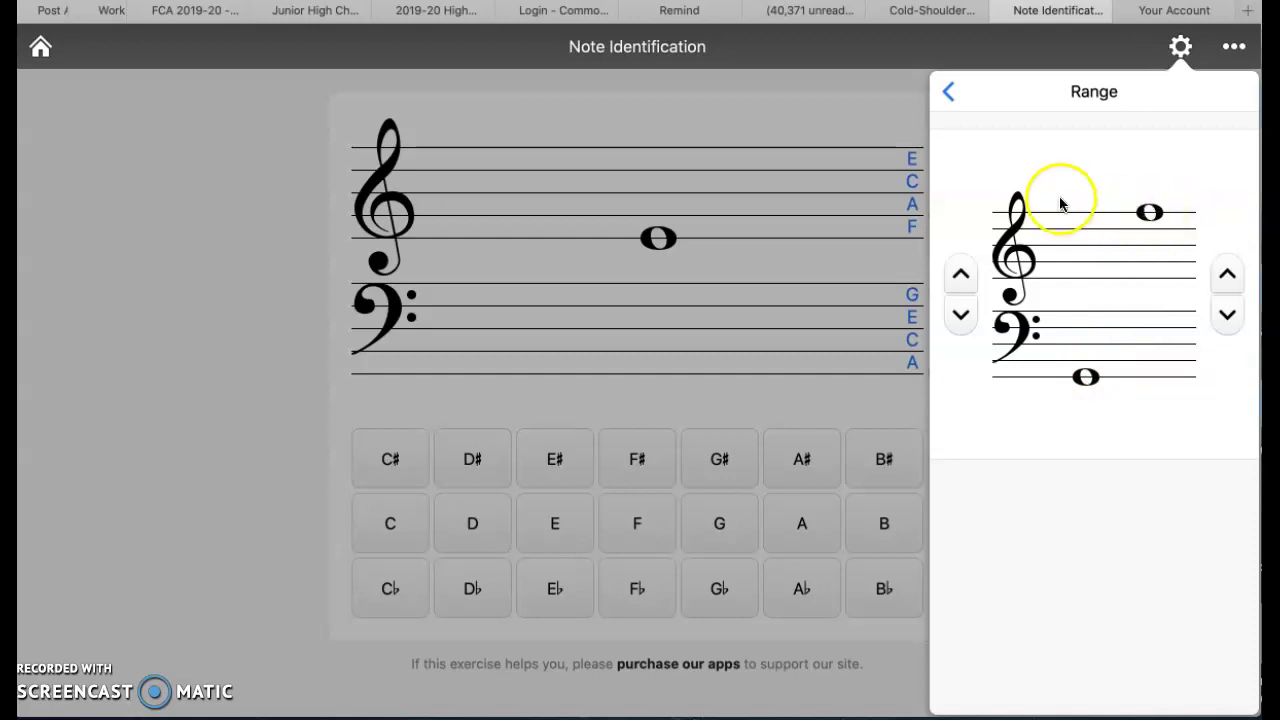
click(948, 94)
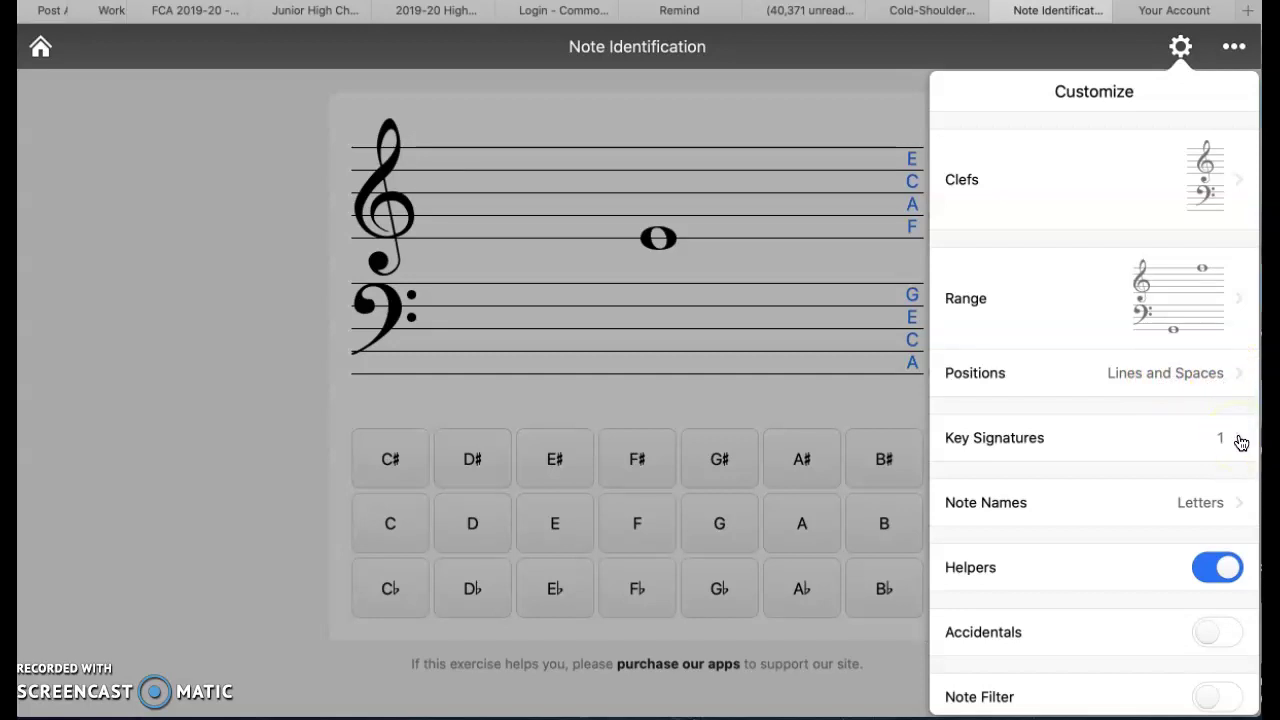
click(1241, 443)
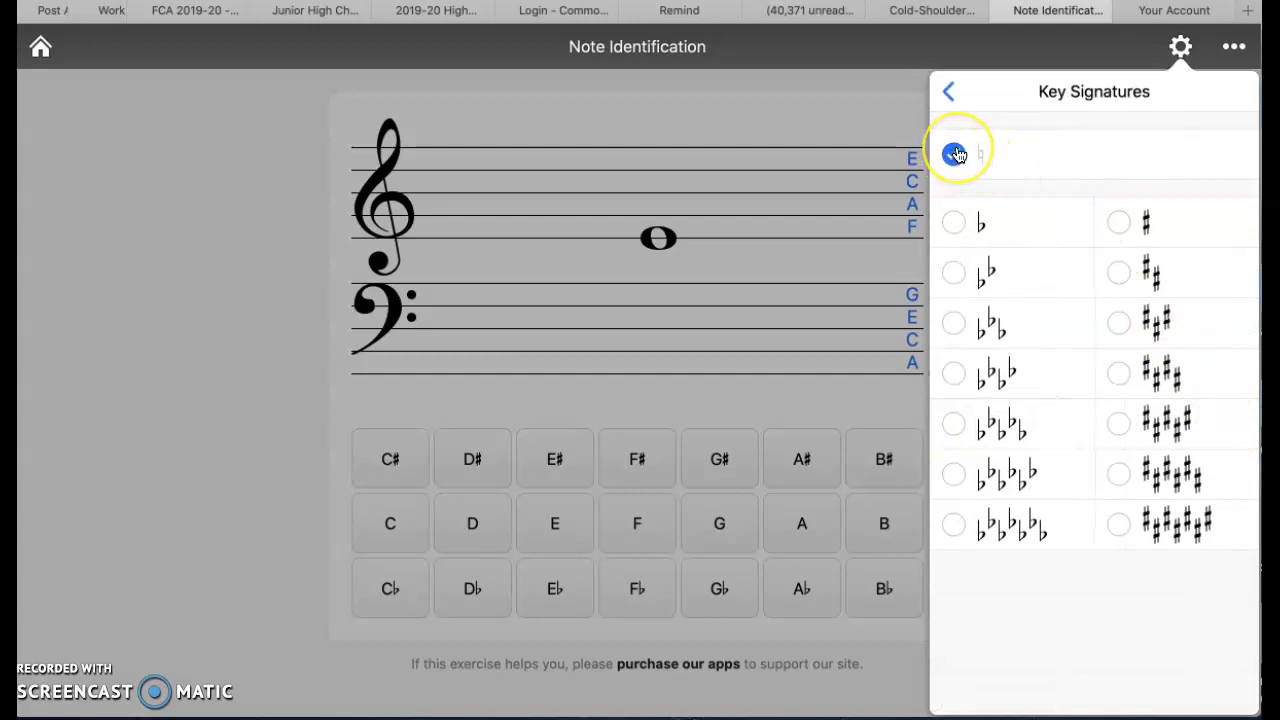
click(948, 90)
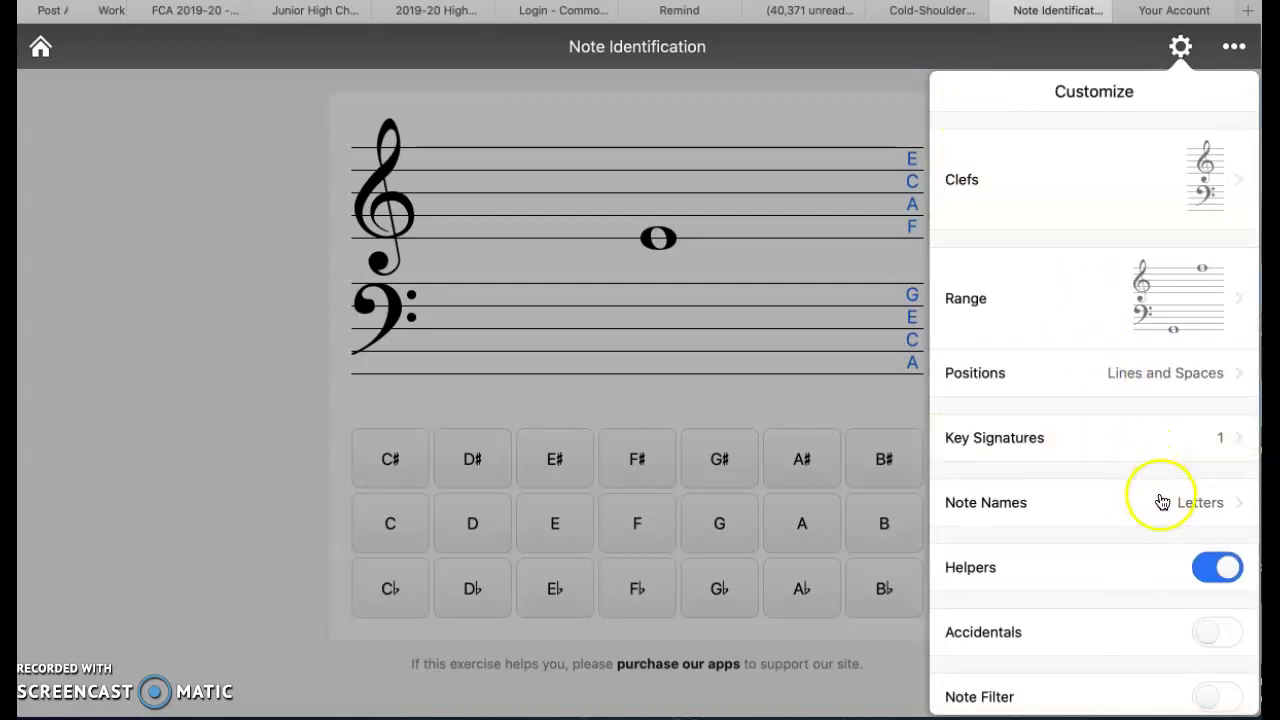
click(1237, 508)
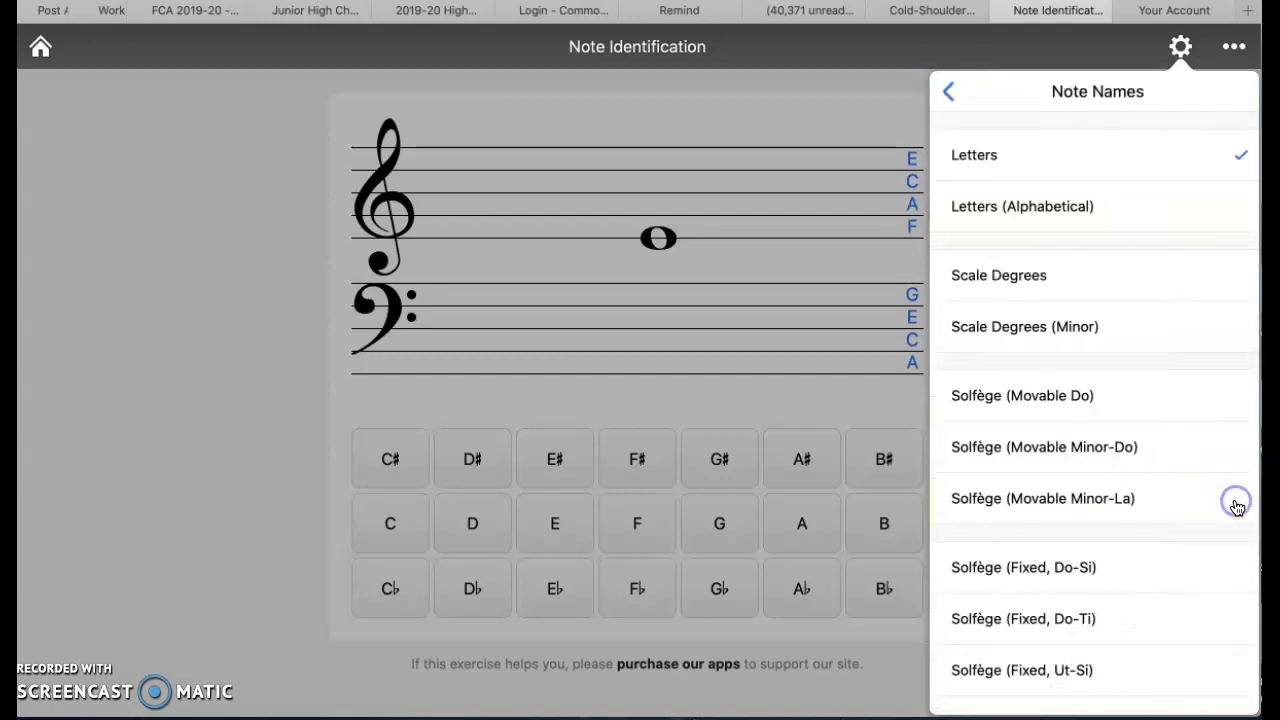
click(947, 92)
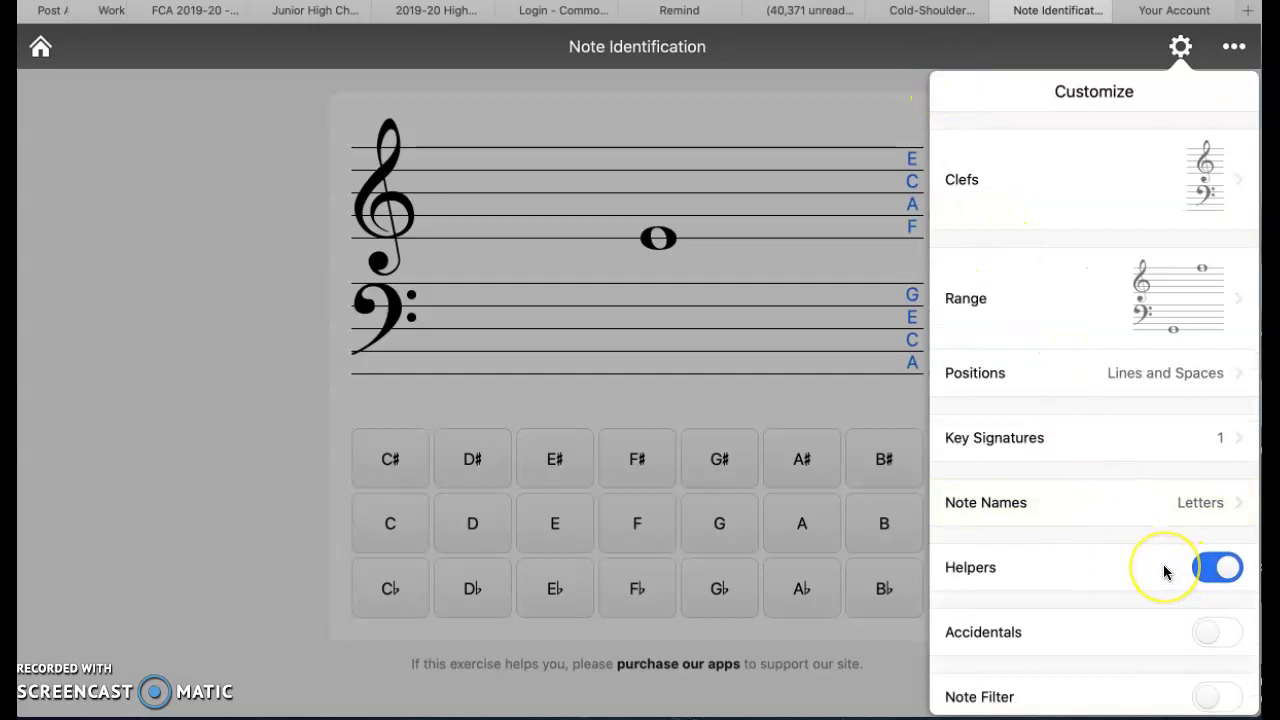
Keep note-name helpers on, accidentals and note filter off, then close the settings
scroll(1163, 564, down, 2)
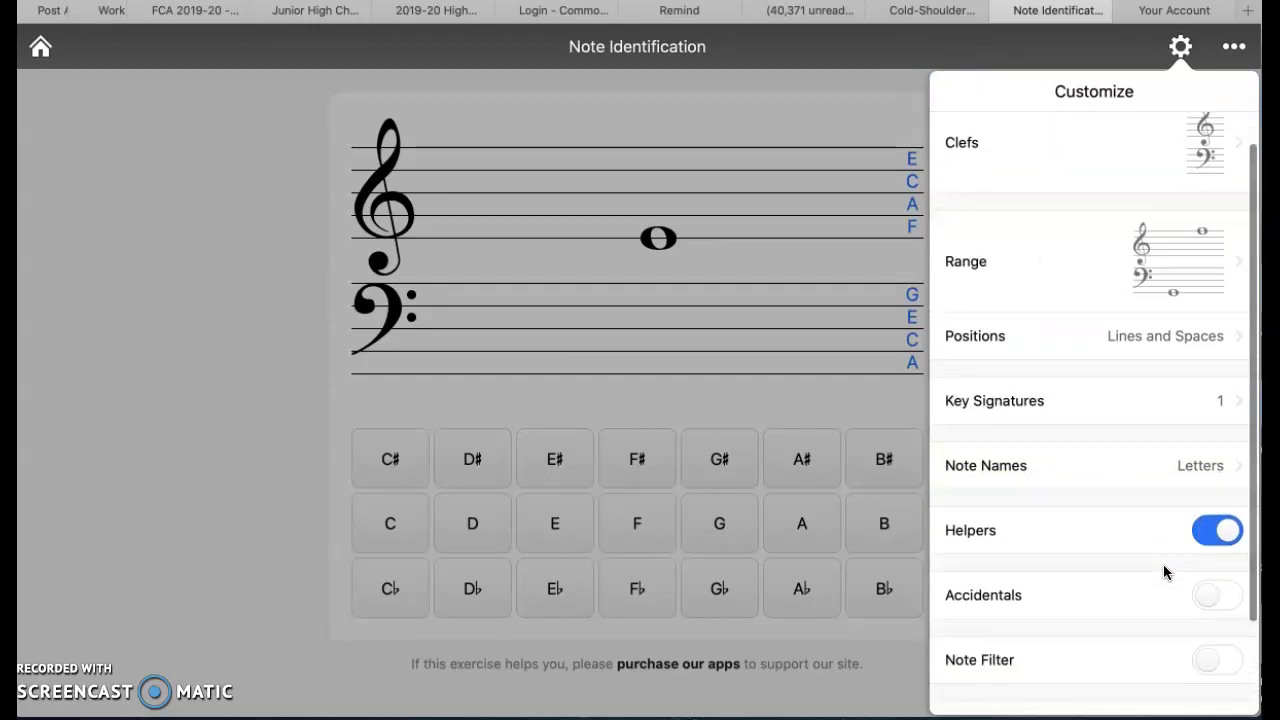
click(1226, 532)
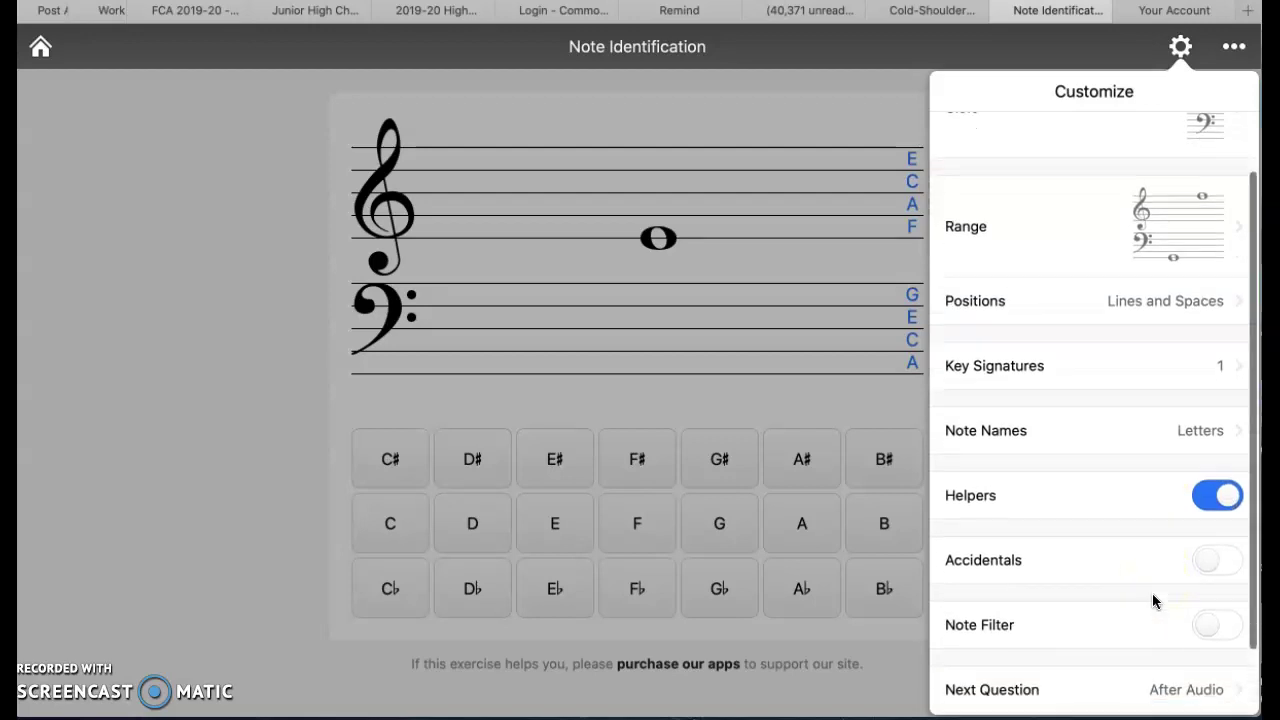
scroll(1155, 600, down, 2)
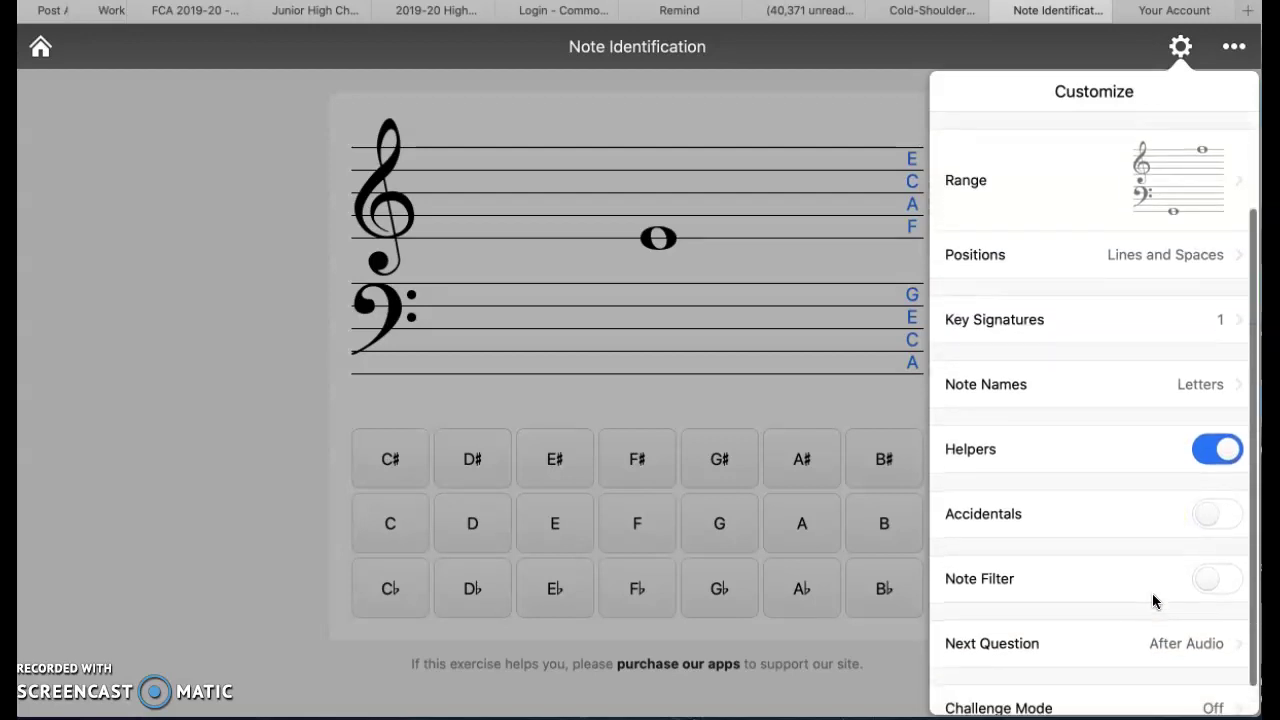
click(1210, 522)
click(1209, 589)
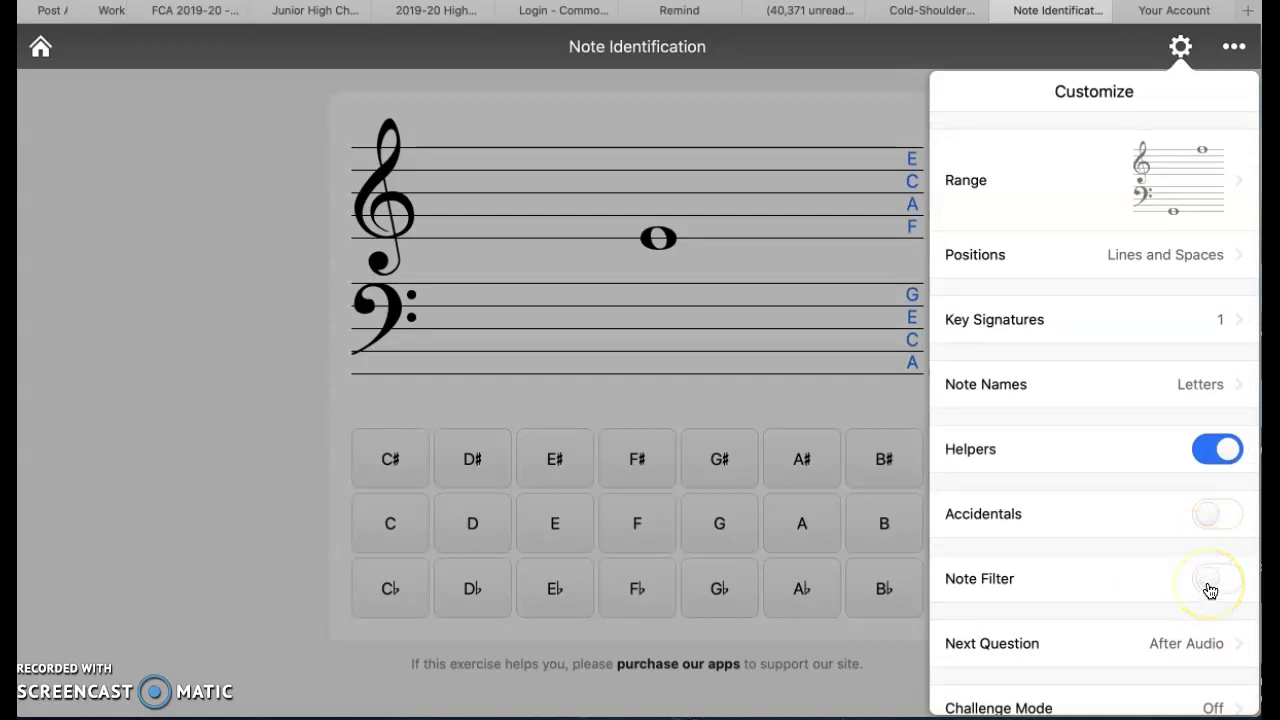
scroll(1210, 590, down, 1)
click(1208, 552)
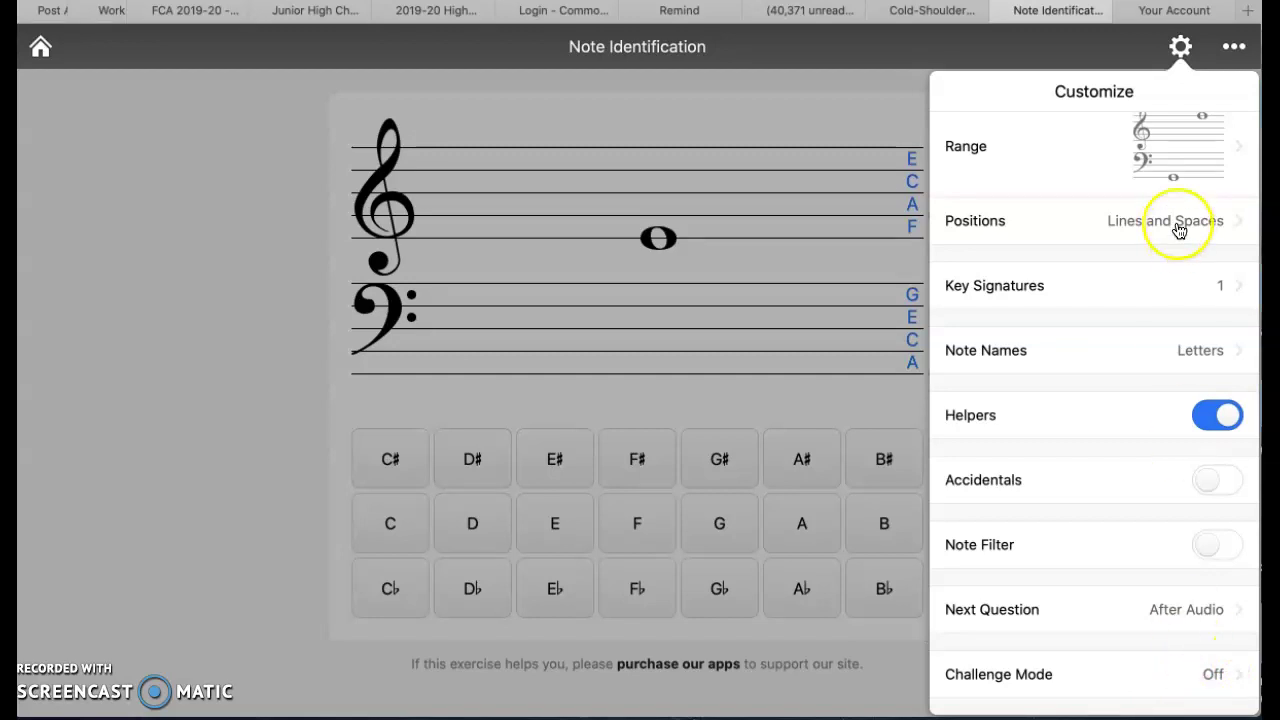
click(1181, 46)
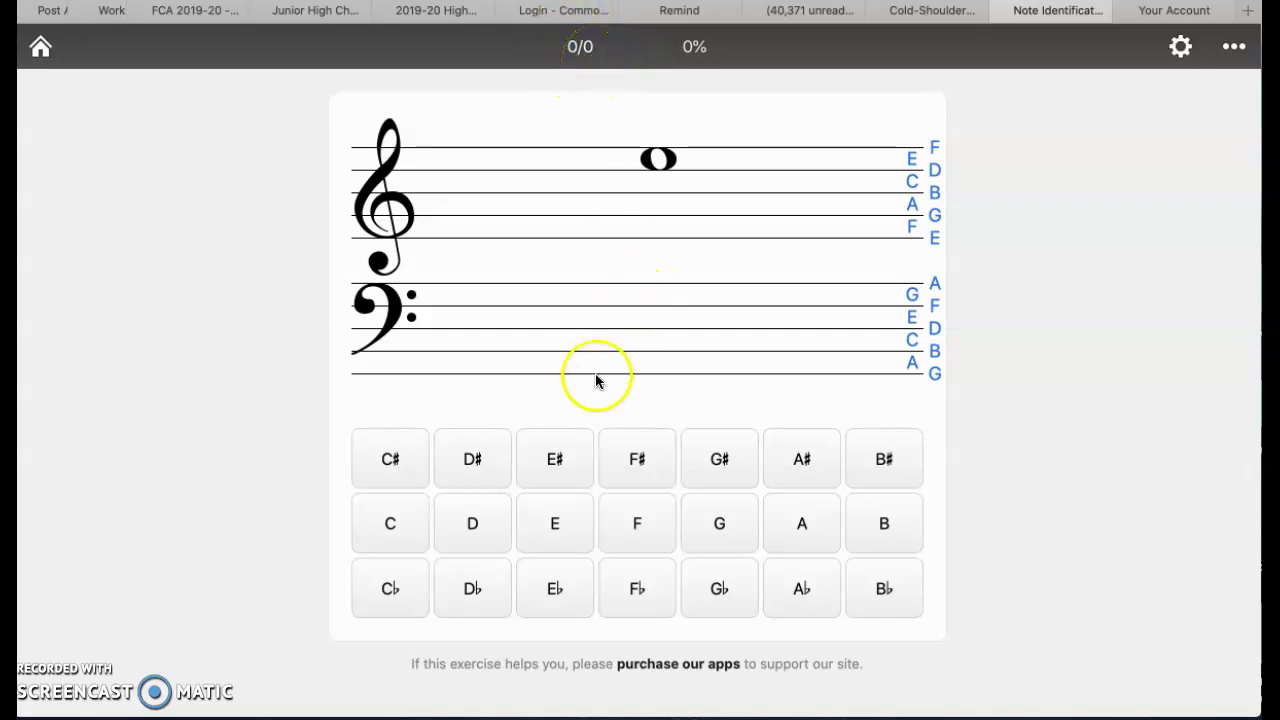
Answer the five notes as E, G, D, E, E for a 5/5 score
click(561, 523)
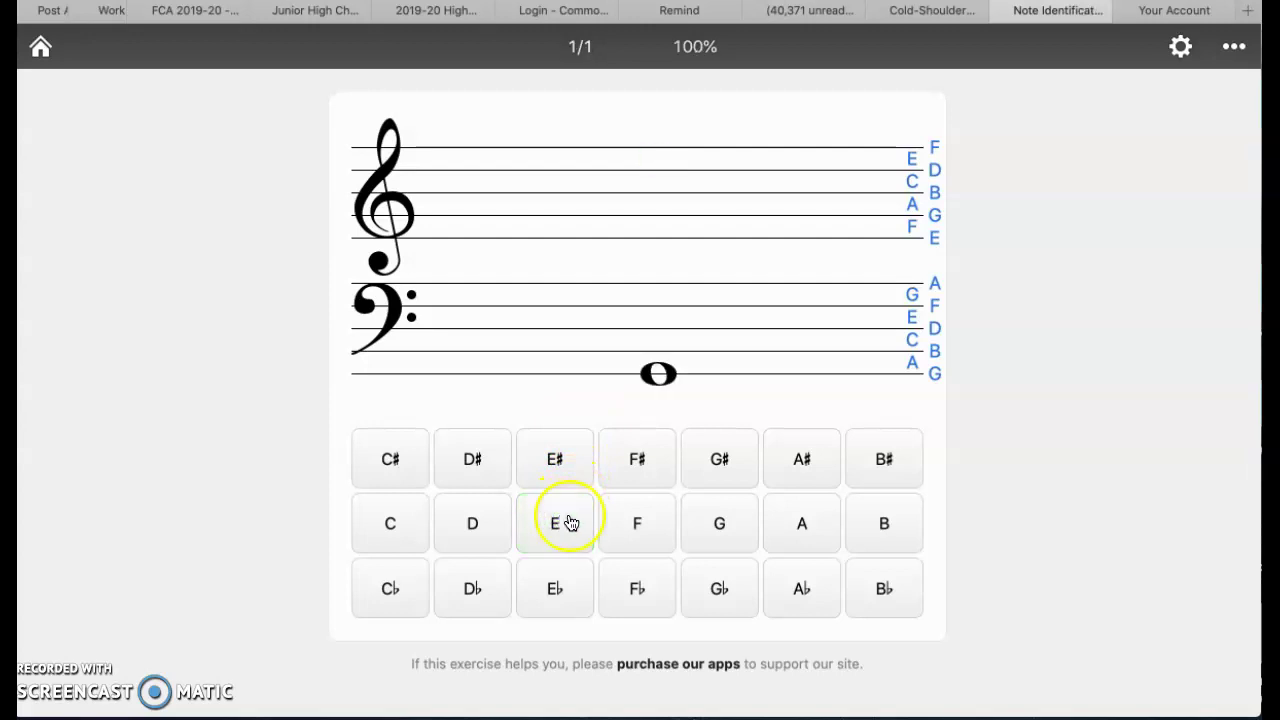
click(731, 525)
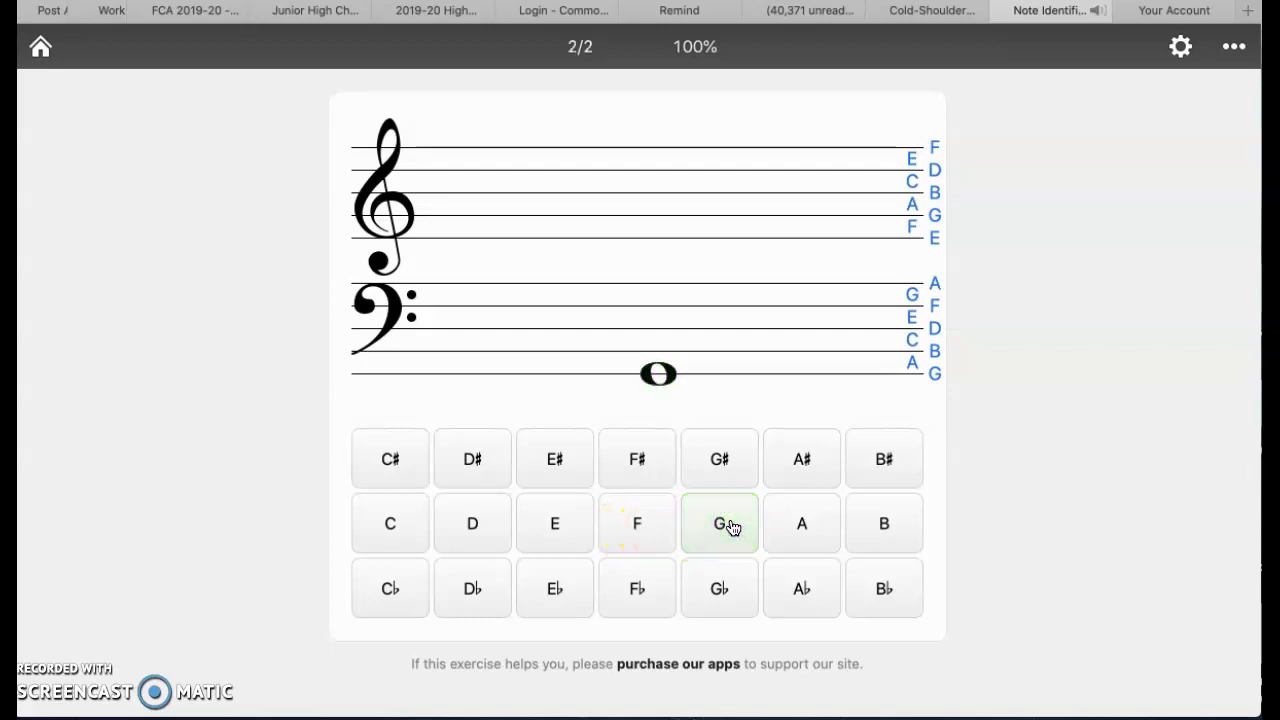
click(475, 521)
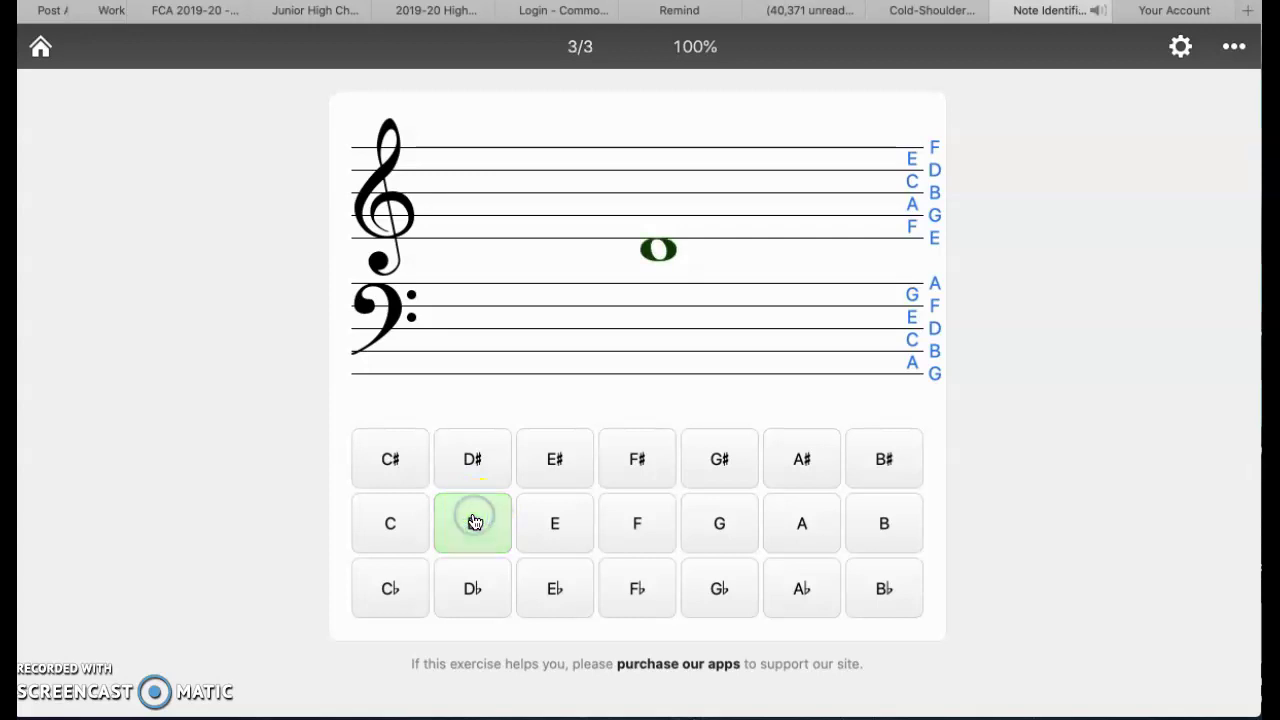
click(559, 525)
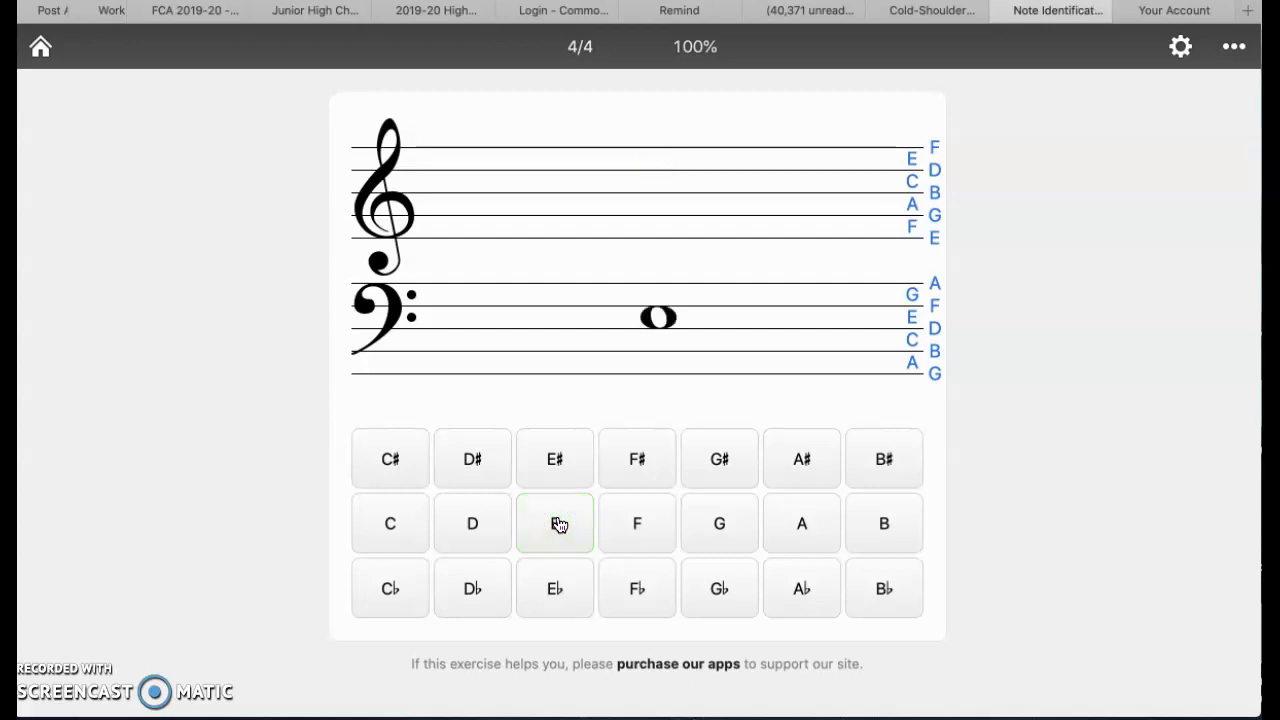
click(559, 525)
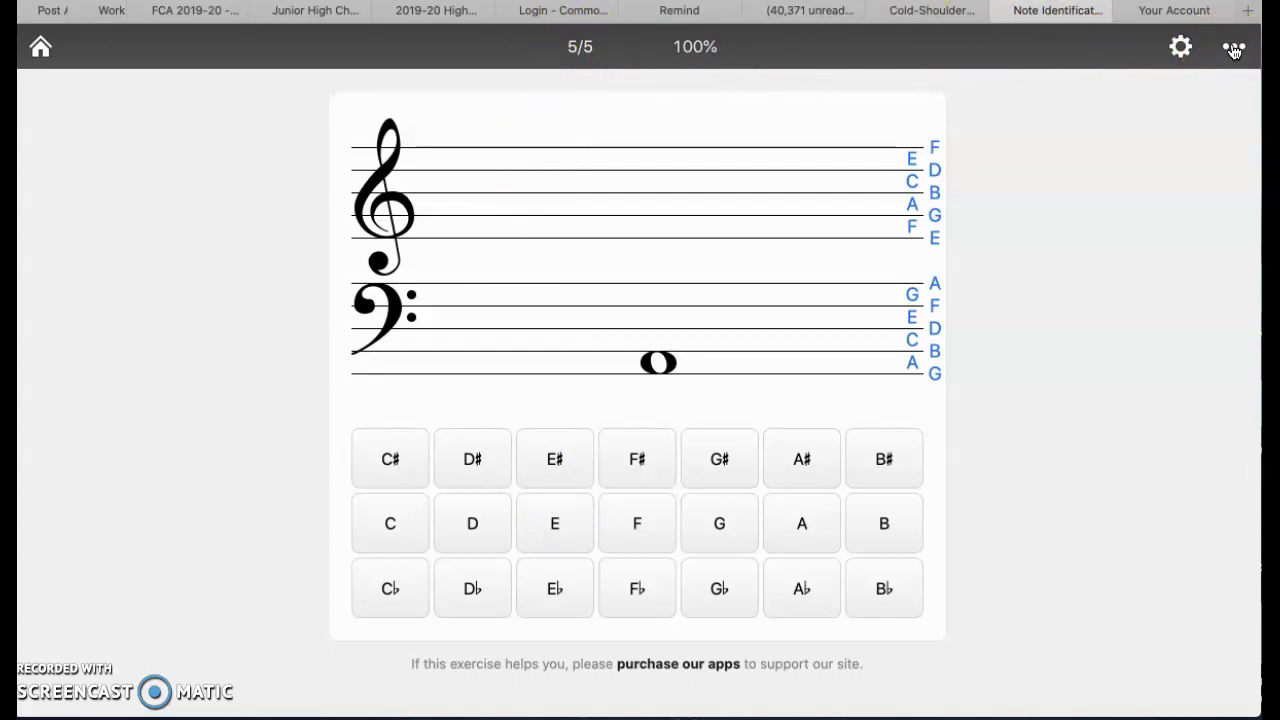
Show the Progress Report from the exercise's ••• menu
click(1234, 50)
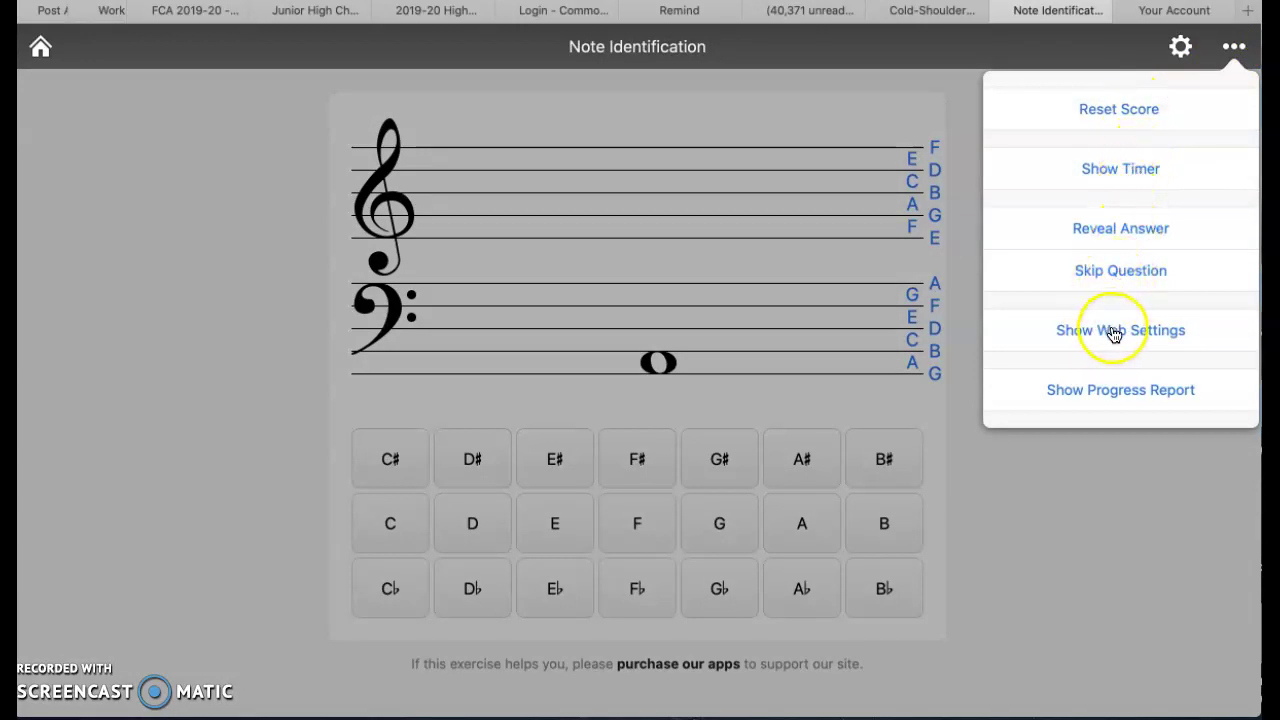
click(1110, 395)
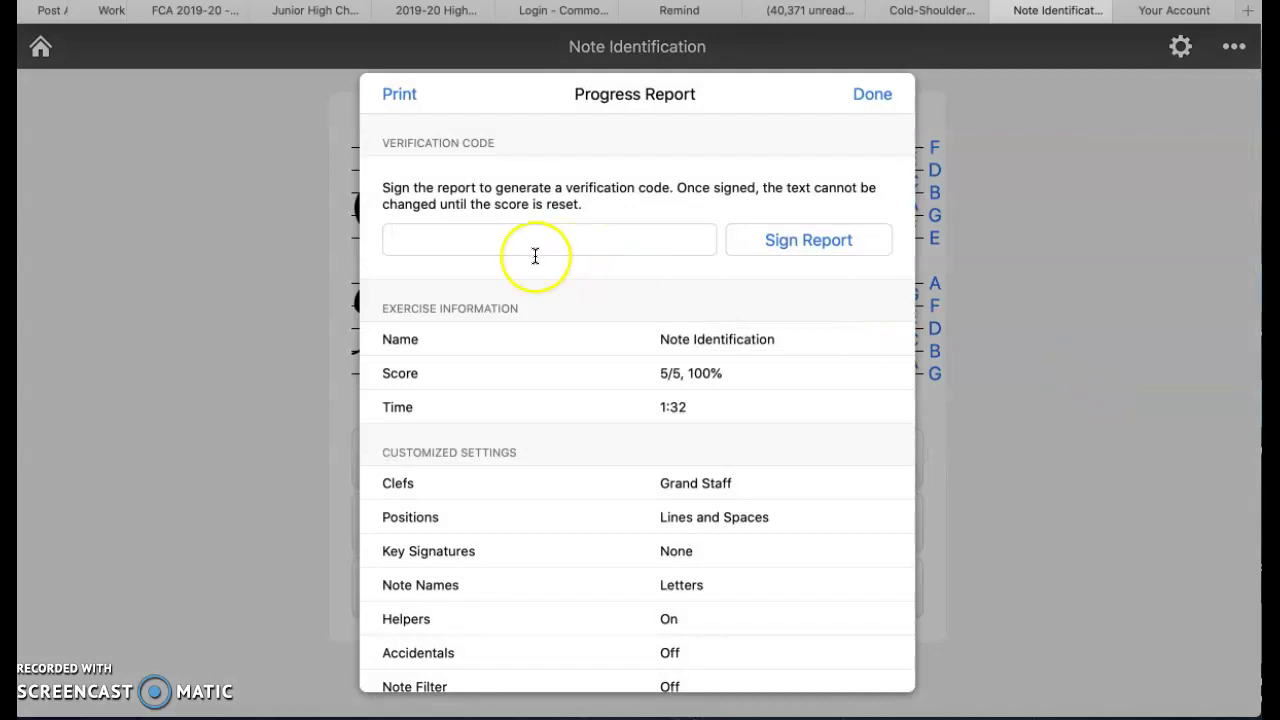
Sign the report with the student's full name and copy the signed report's link
click(434, 234)
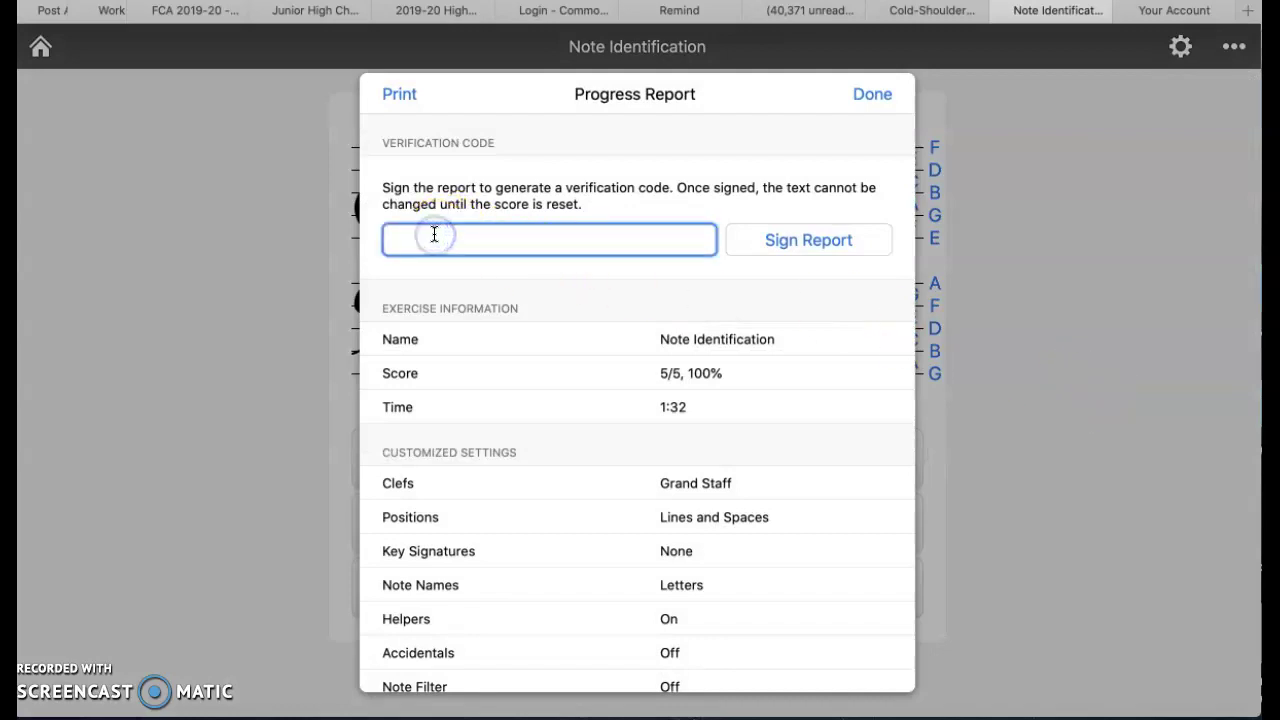
click(815, 245)
click(459, 175)
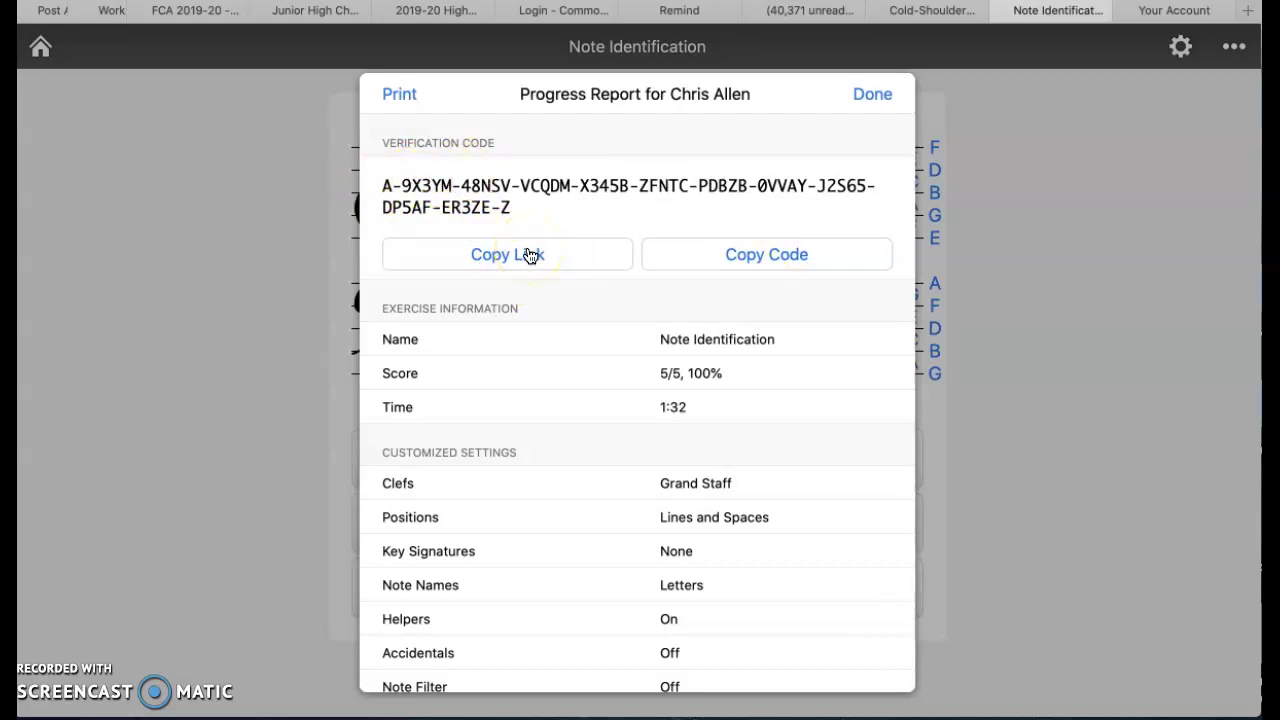
click(529, 254)
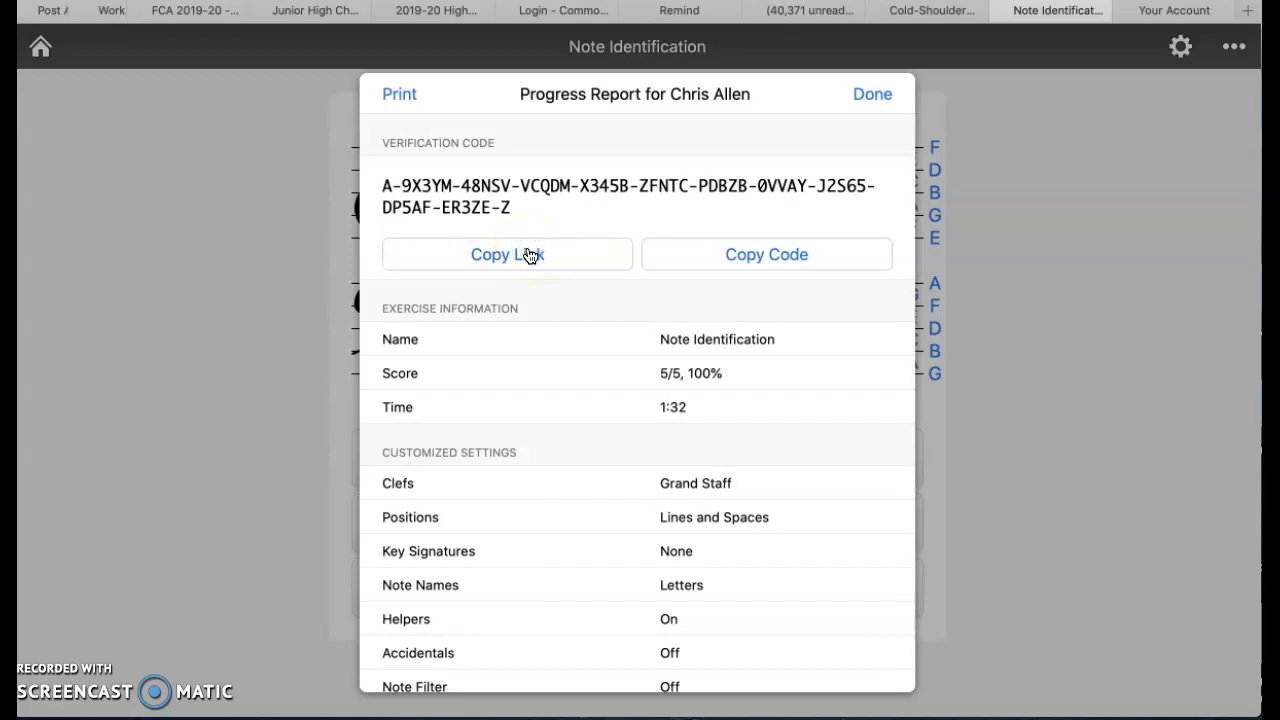